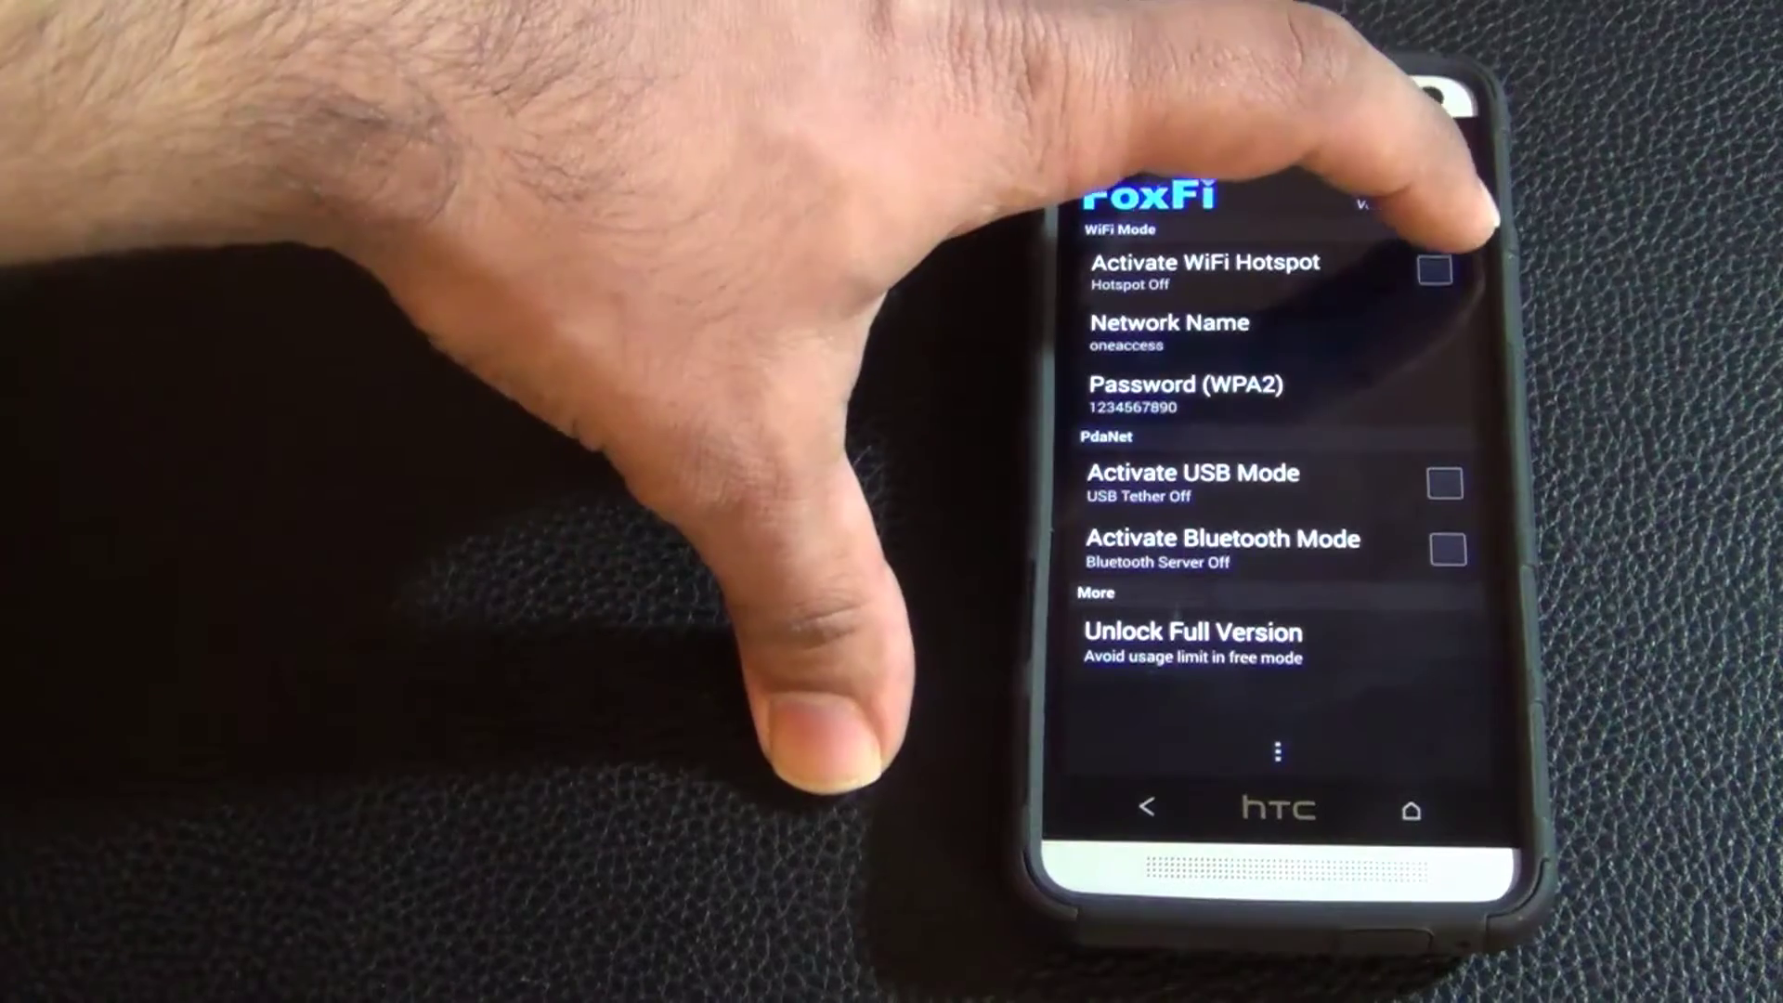
Enable FoxFi's Activate WiFi Hotspot option until it shows 'WiFi Hotspot Ready'
{"action": "left_click", "coordinate": [1435, 270]}
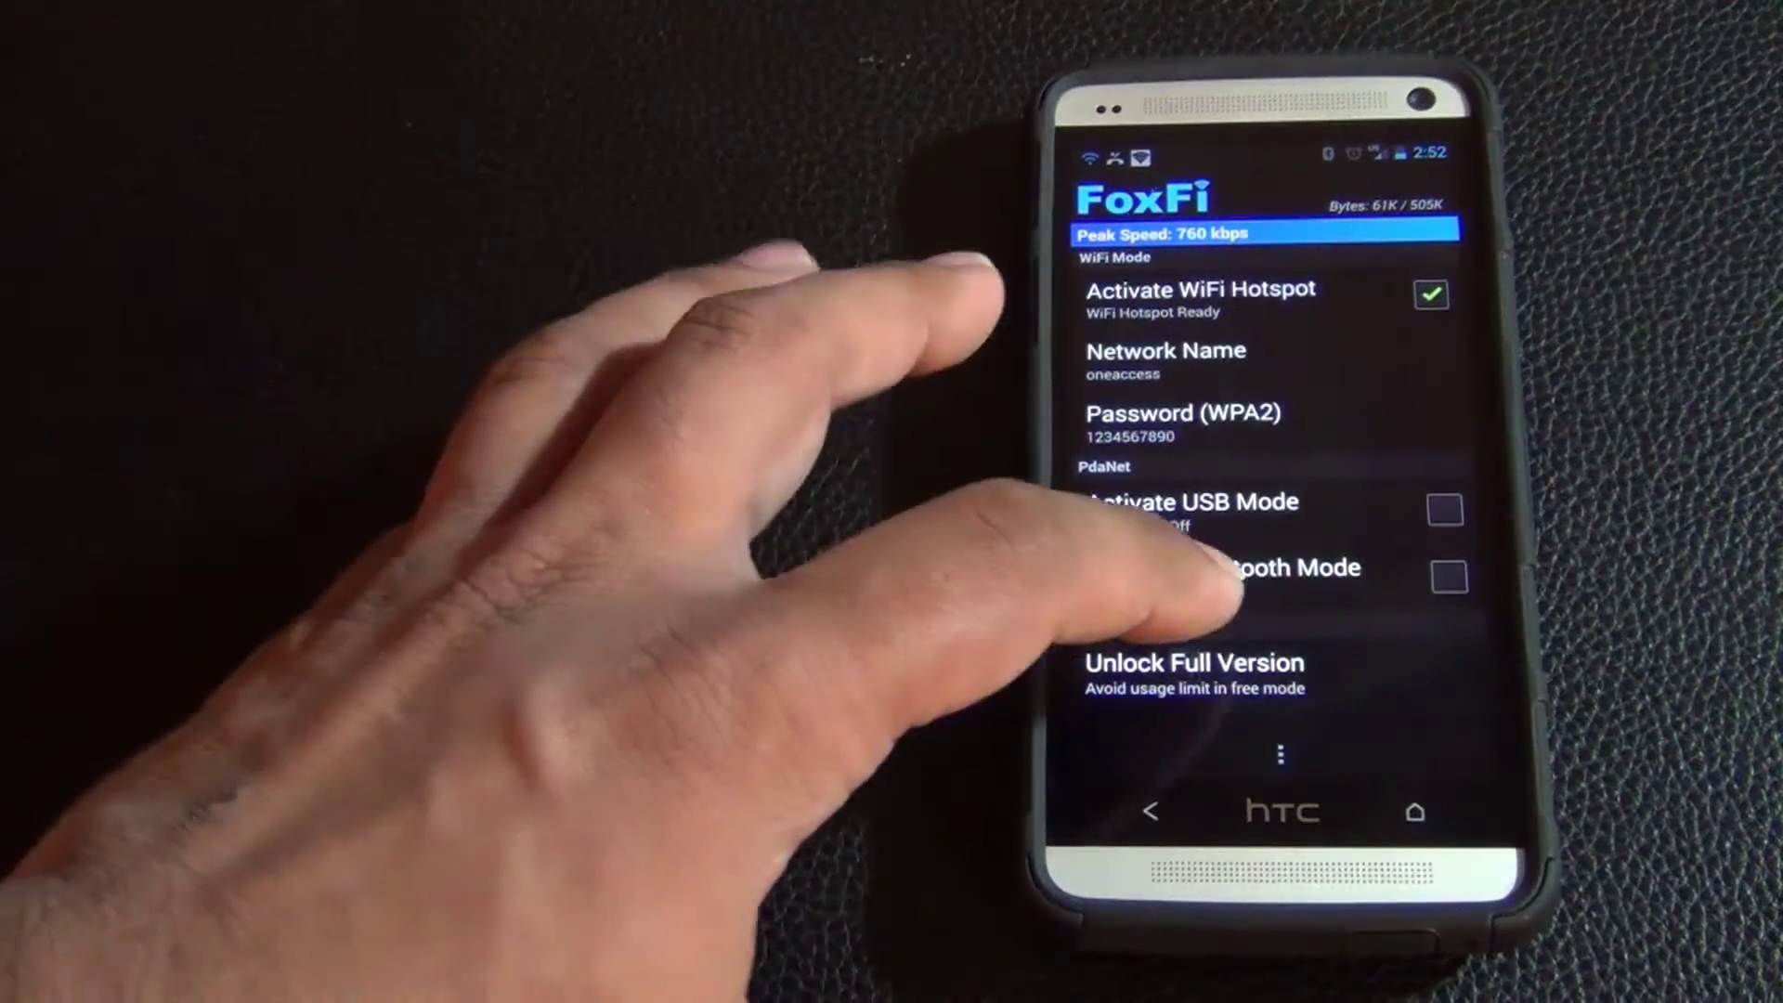
{"action": "left_click", "coordinate": [1195, 671]}
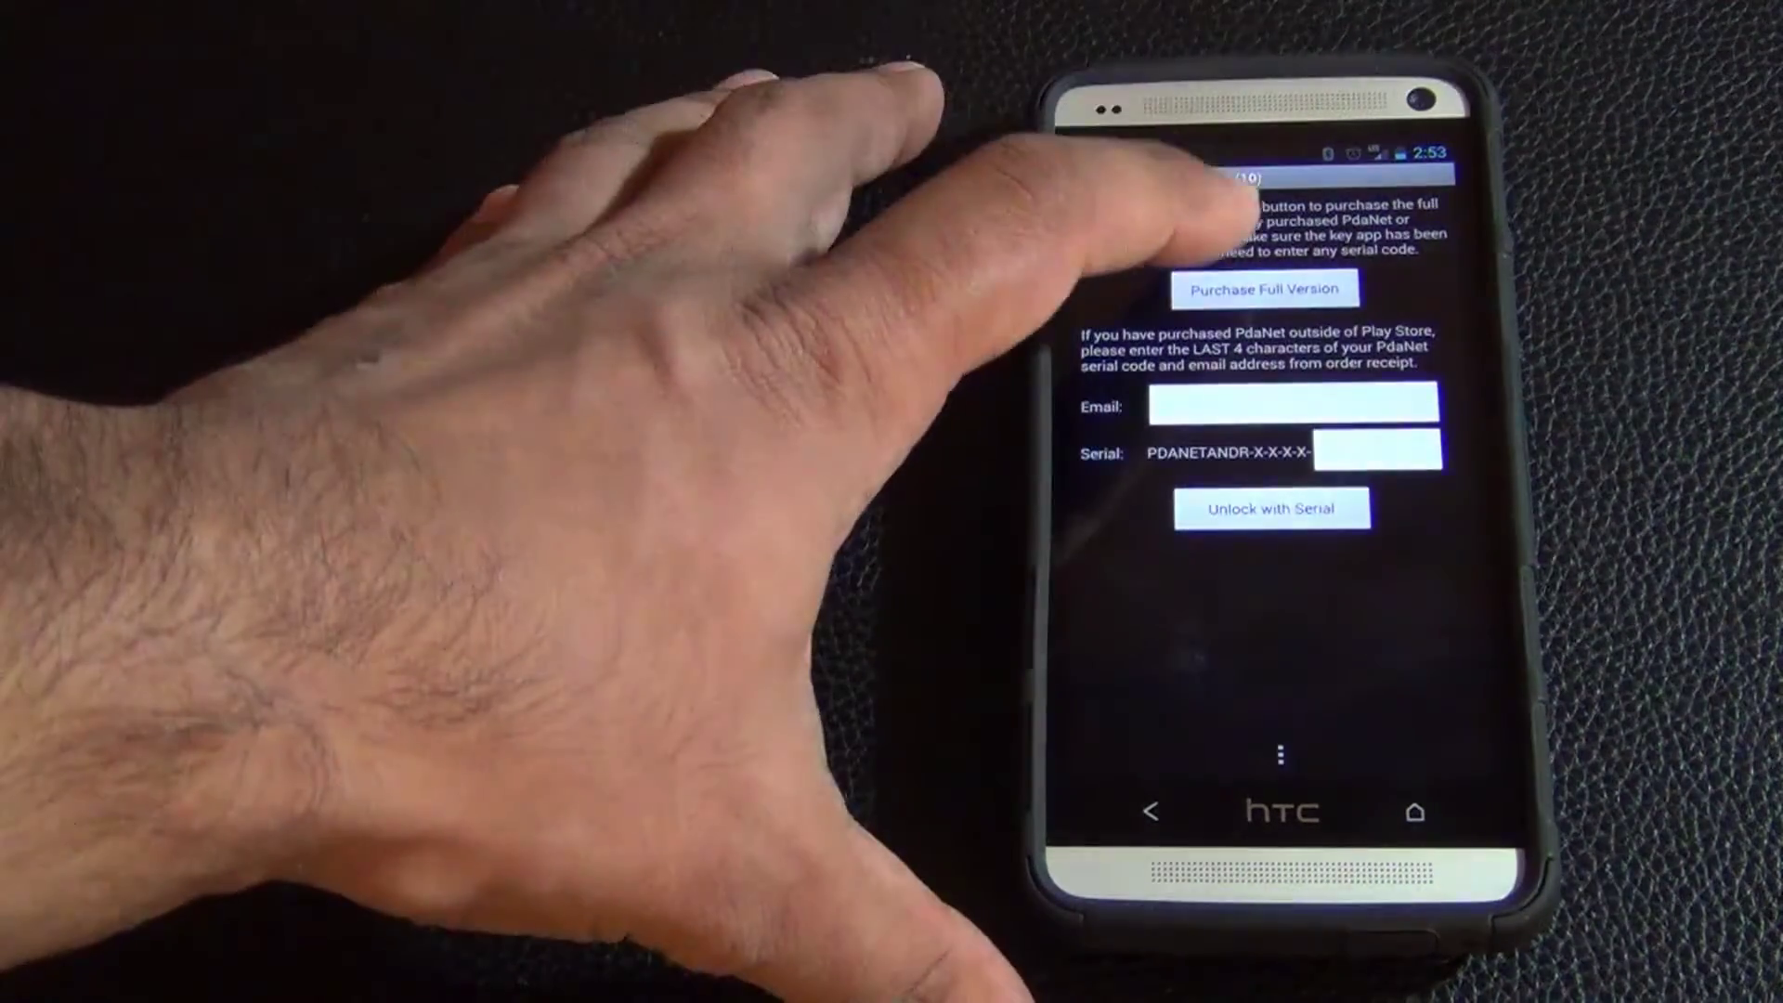
{"action": "left_click", "coordinate": [1265, 288]}
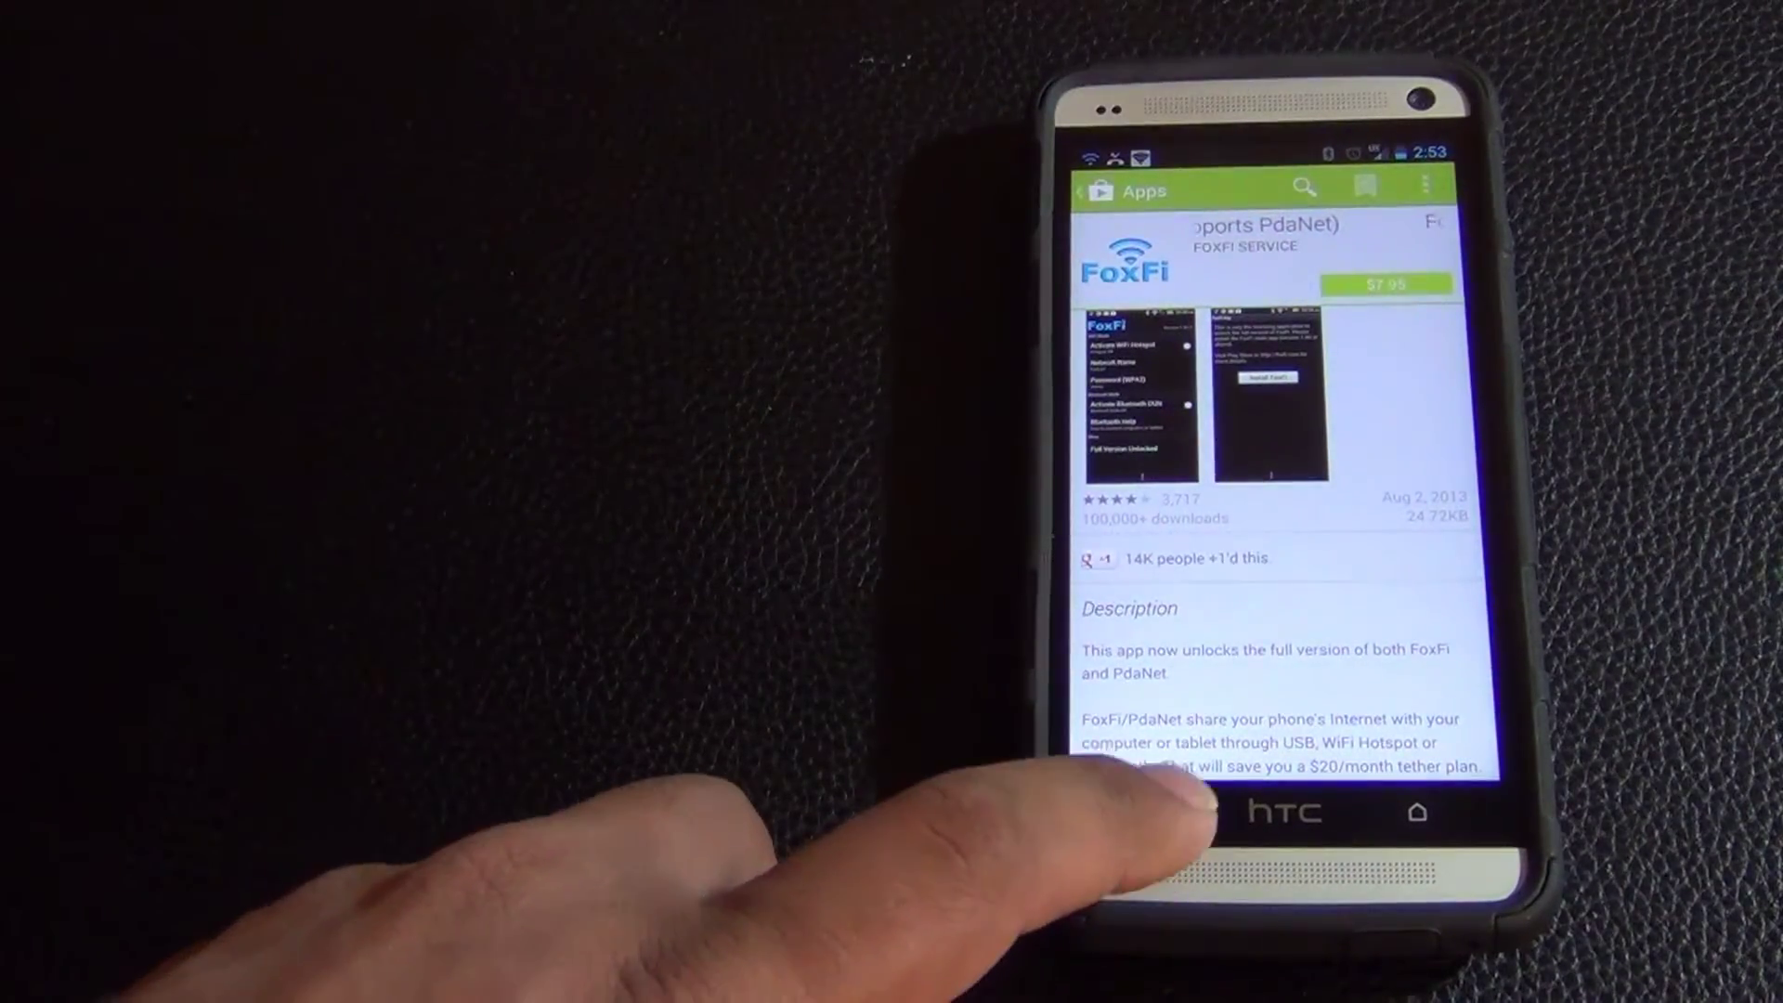
{"action": "left_click", "coordinate": [1154, 813]}
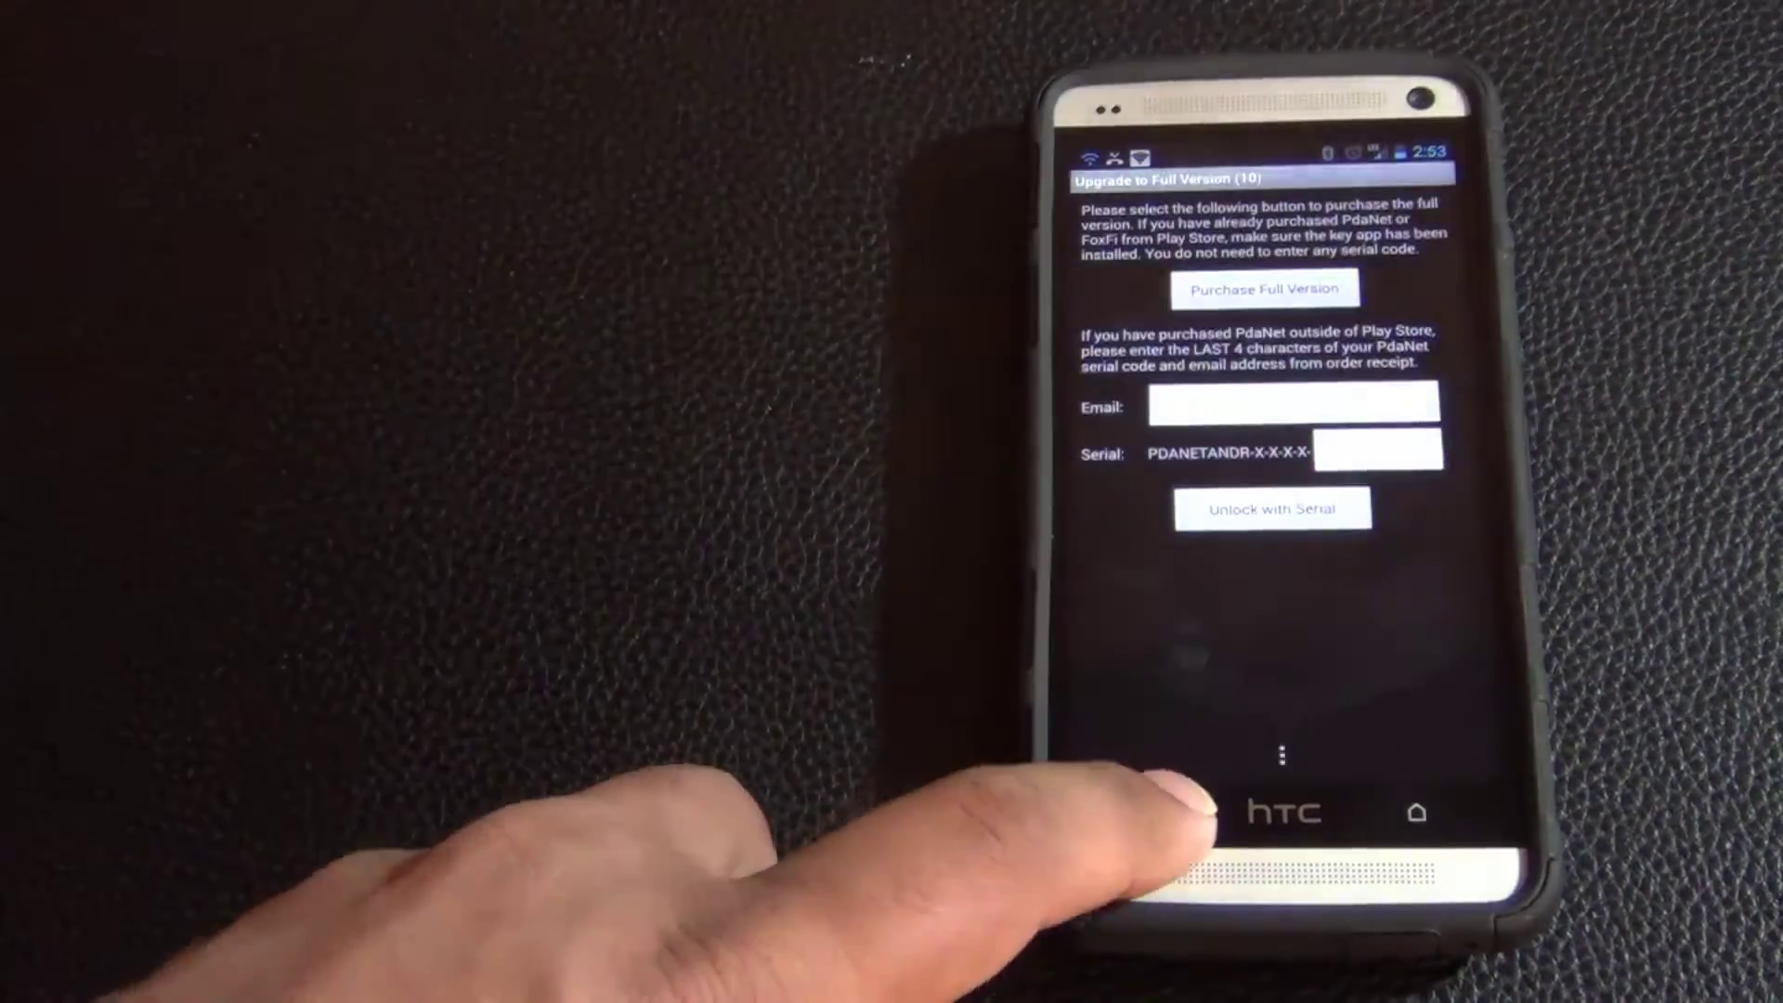
{"action": "left_click", "coordinate": [1154, 812]}
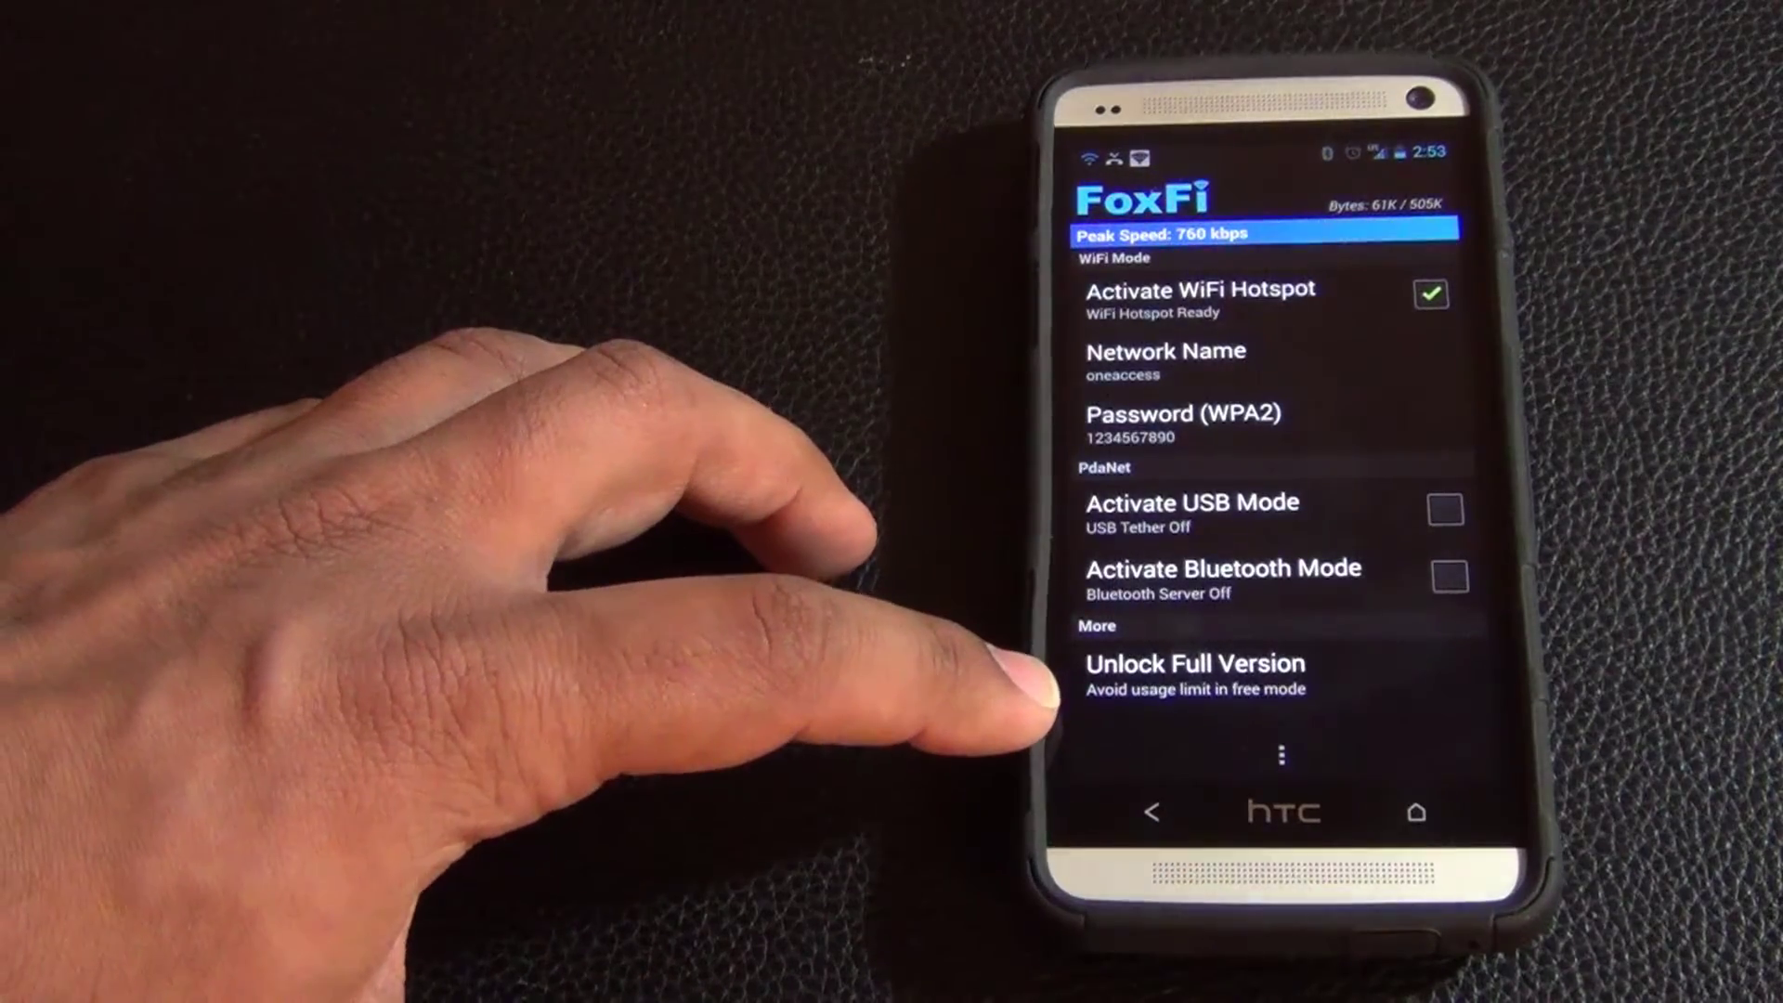